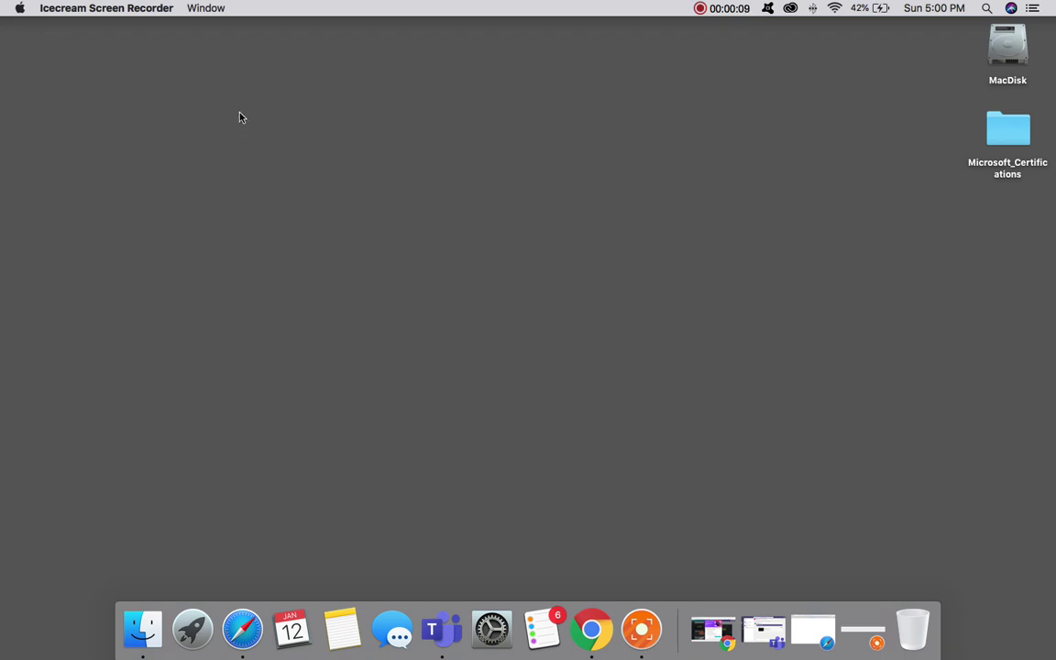
# Launch Microsoft Teams from the Dock to reach the SP class channel.
pyautogui.click(442, 632)
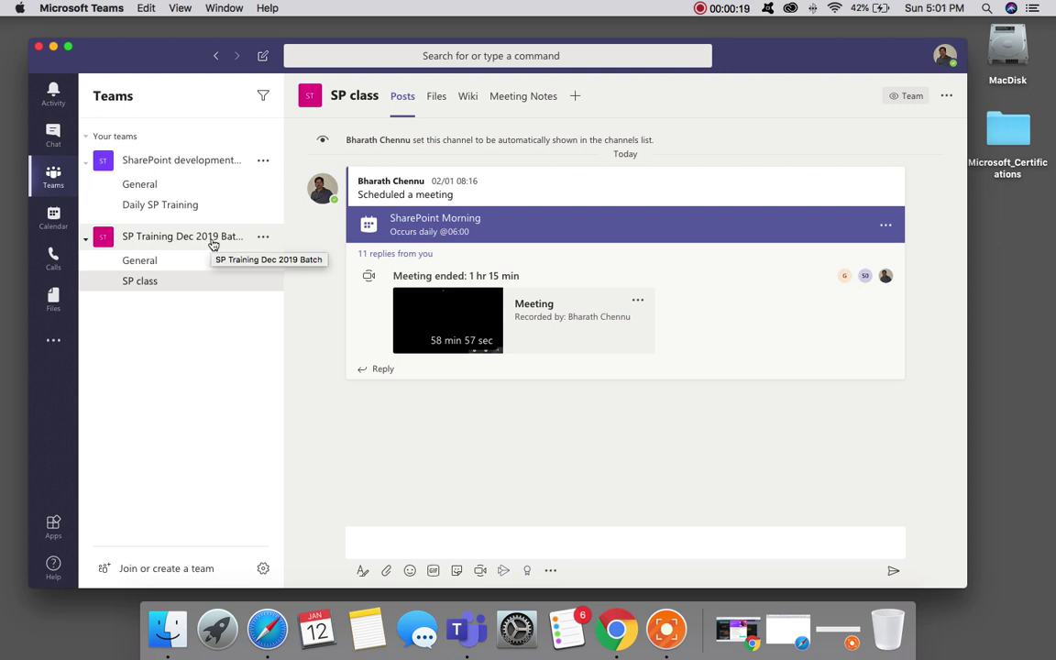
# Open Add a tab in the SP class channel and pick the Stream app.
pyautogui.click(576, 101)
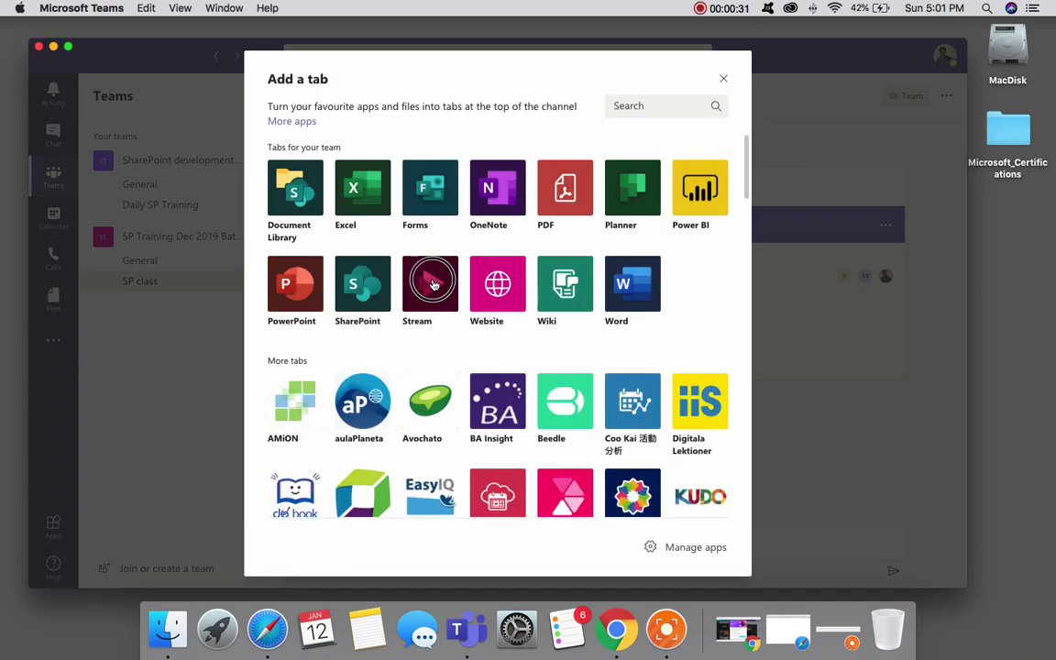
pyautogui.click(432, 283)
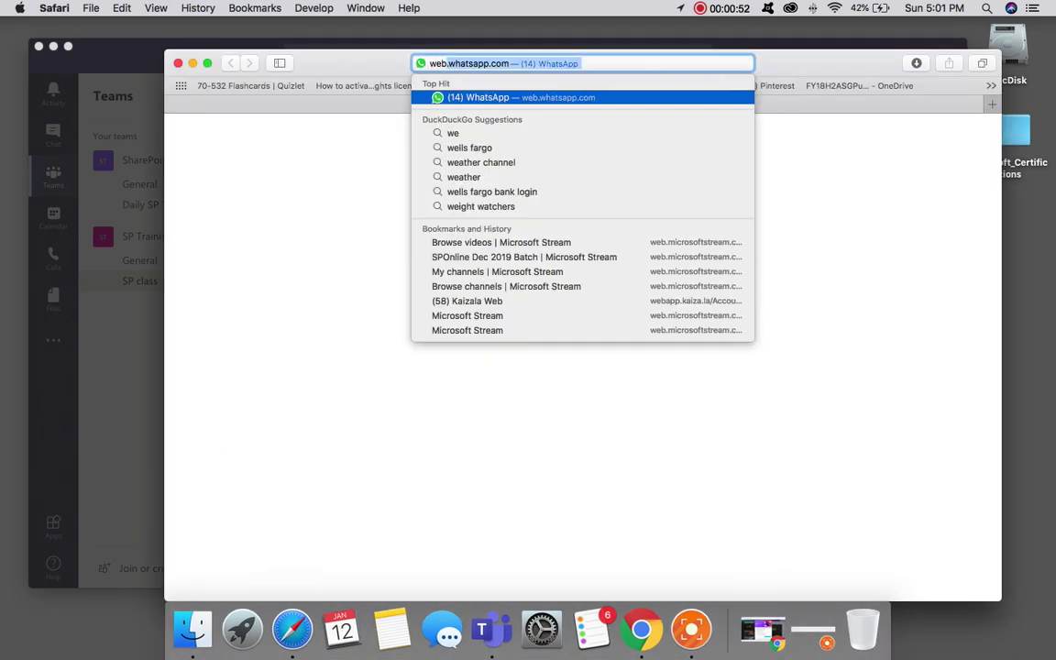
# Start entering the Microsoft Stream address 'web.stre' in Safari's address bar.
pyautogui.write('.')
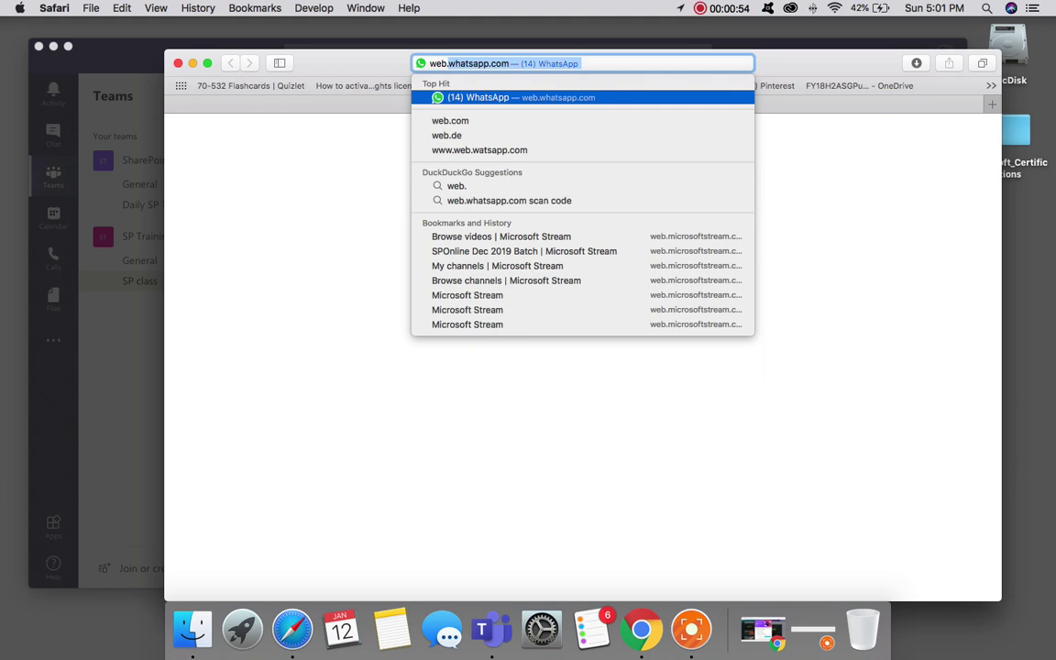
pyautogui.write('stre')
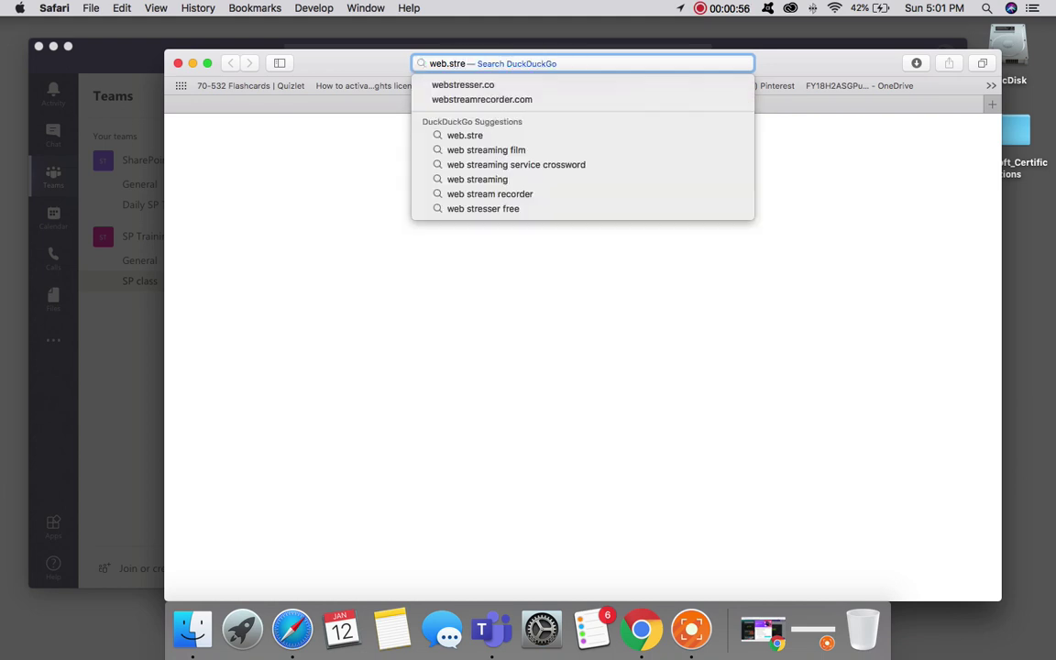
# Correct the address to Microsoft Stream, load the product page, and sign in.
pyautogui.press('BackSpace')
pyautogui.press('BackSpace')
pyautogui.press('BackSpace')
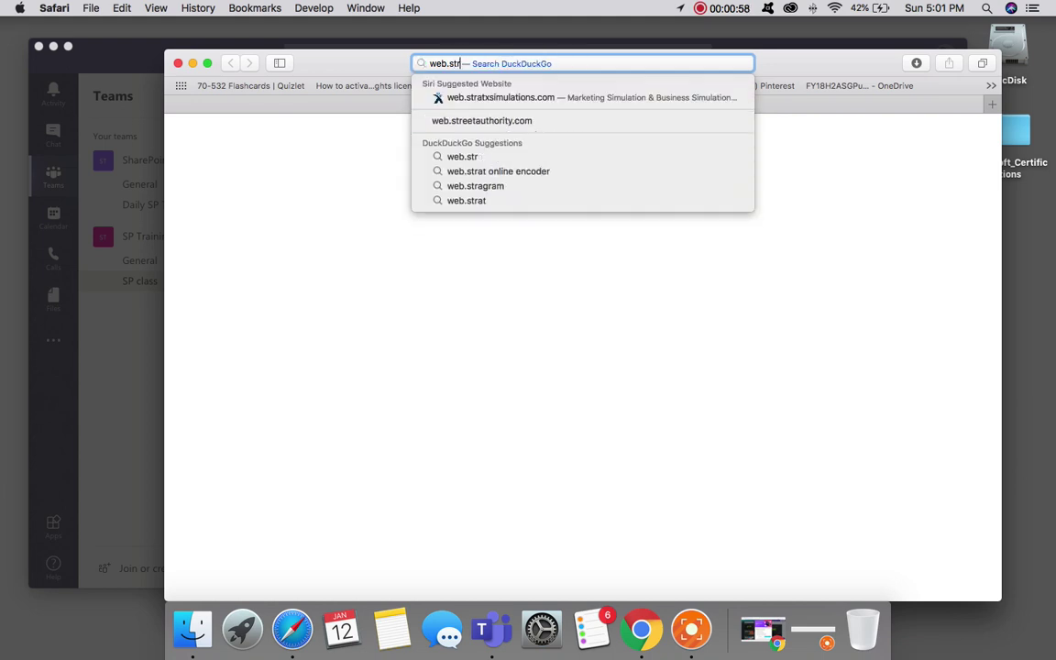
pyautogui.write('stre')
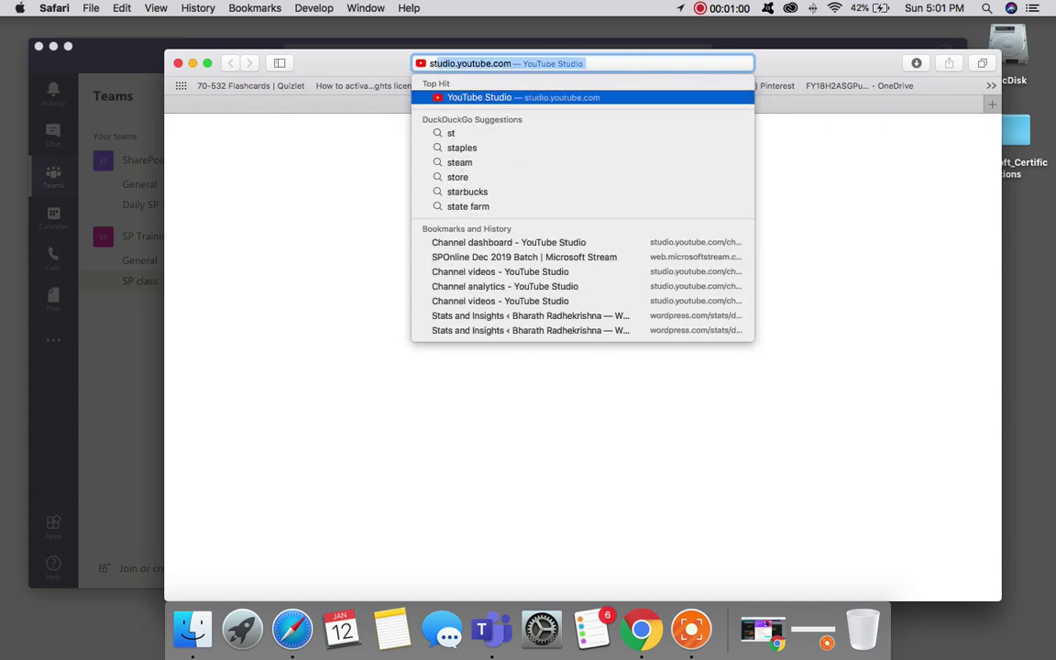
pyautogui.press('Return')
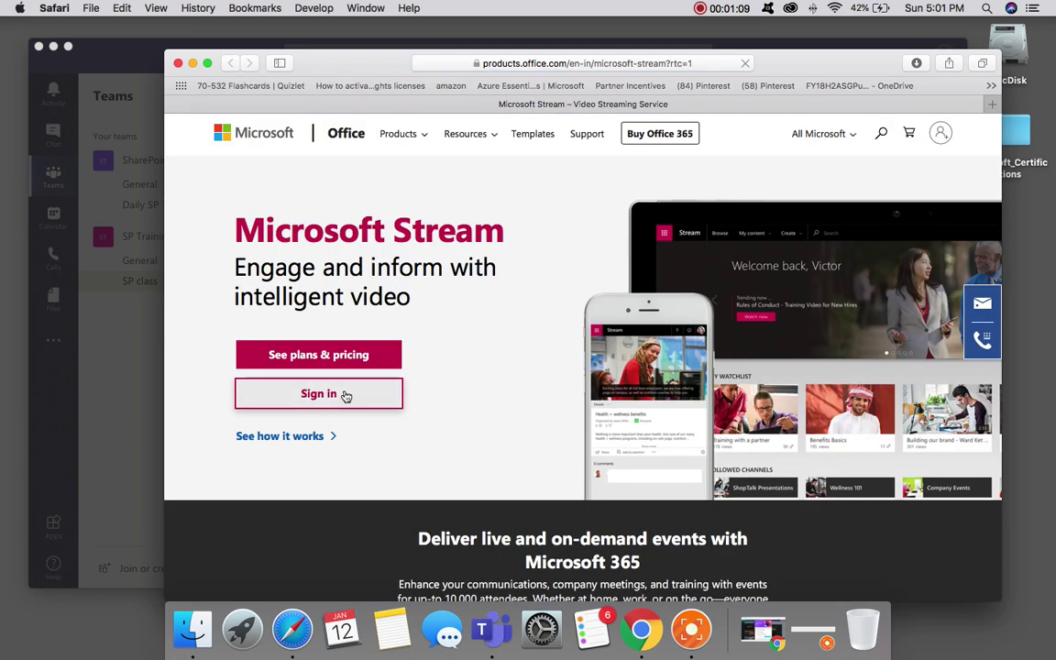
pyautogui.click(336, 393)
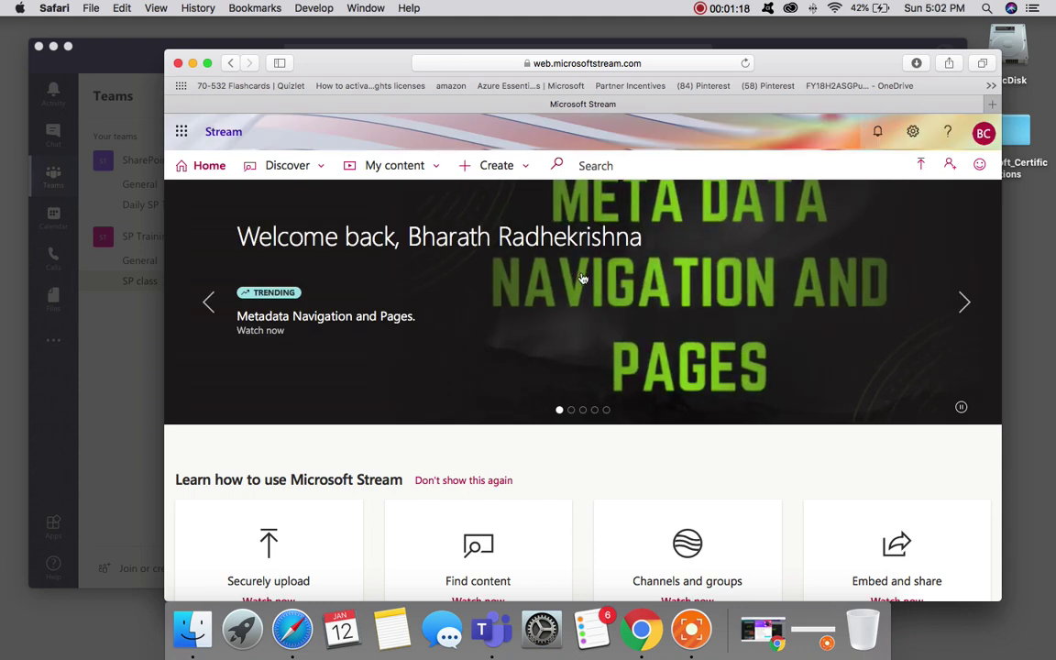
# Choose Channels from the My content menu to list your Stream channels.
pyautogui.scroll(-8, 582, 278)
pyautogui.scroll(-3, 583, 279)
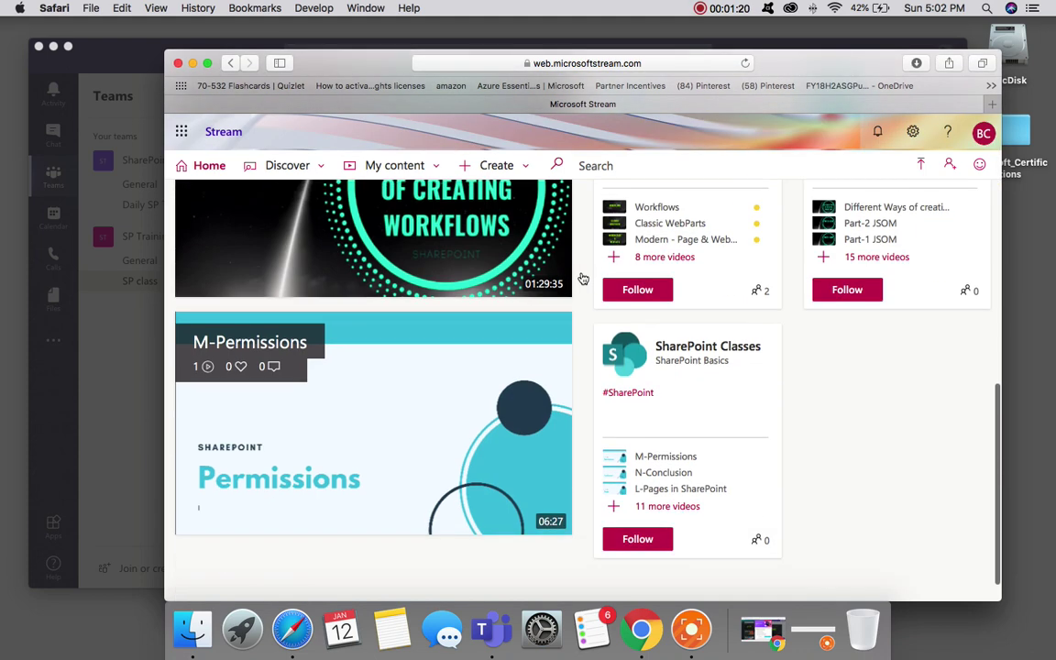
pyautogui.scroll(10, 583, 279)
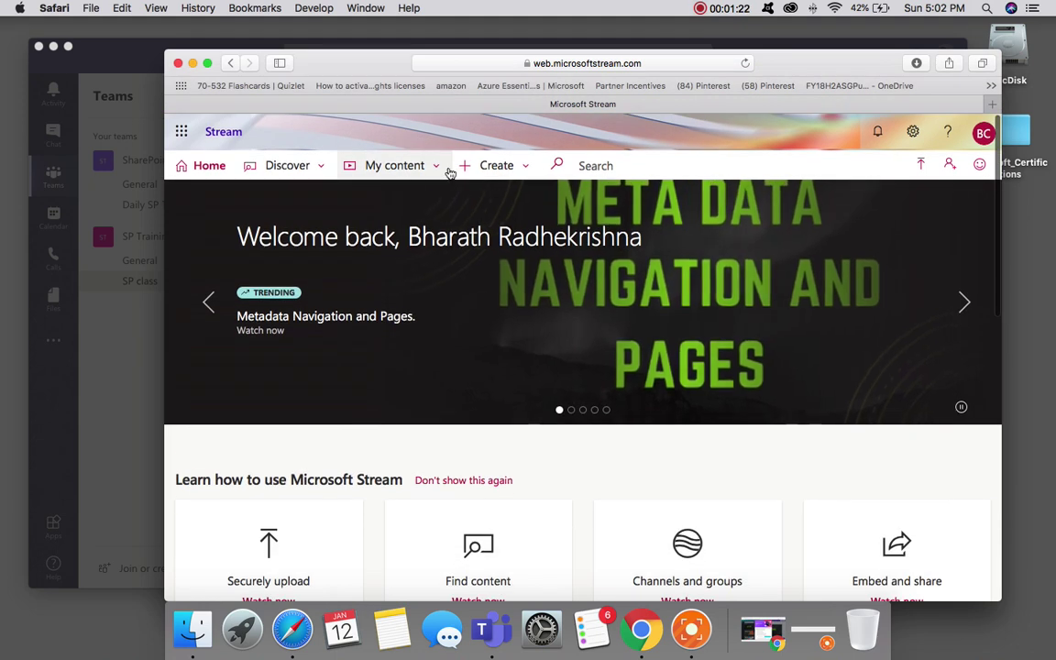
pyautogui.click(438, 170)
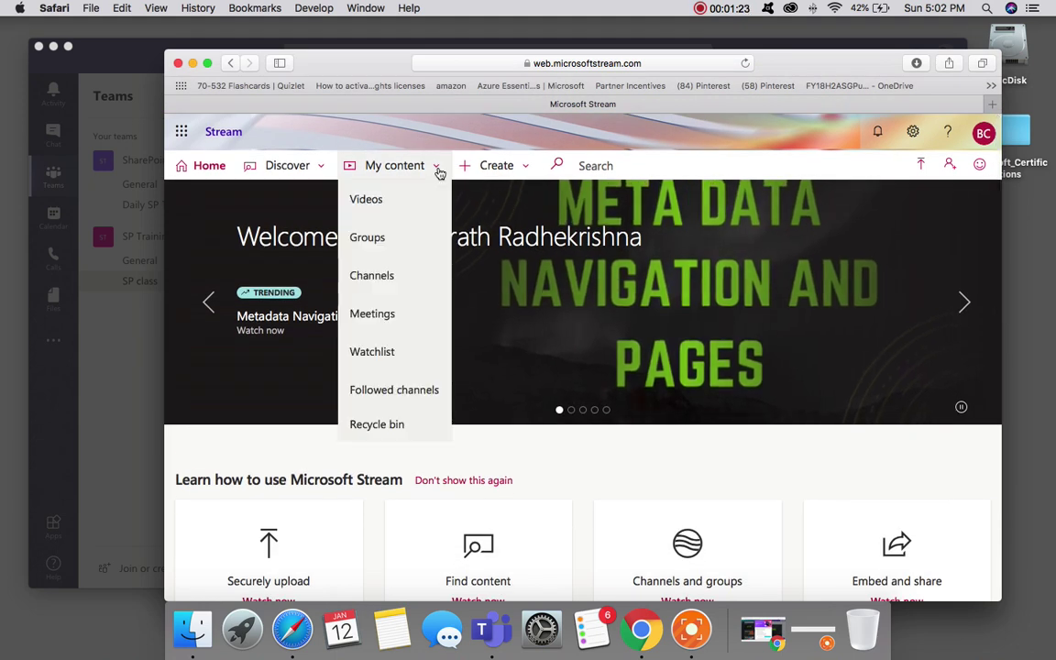
pyautogui.click(382, 276)
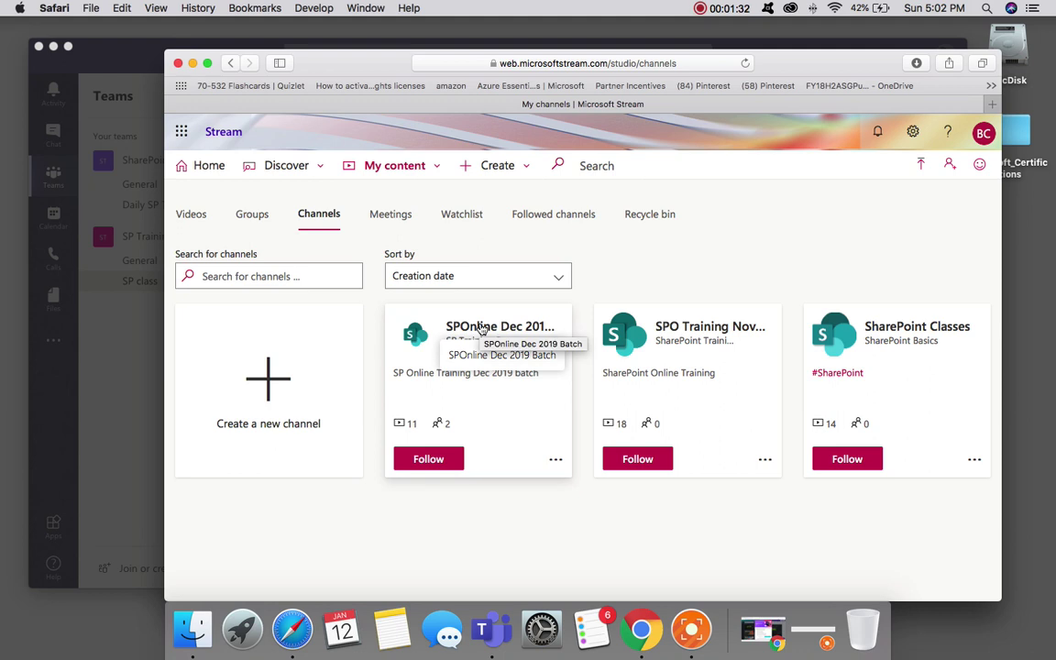
# Open the SPOnline Dec 2019 Batch channel and copy its page address.
pyautogui.click(480, 328)
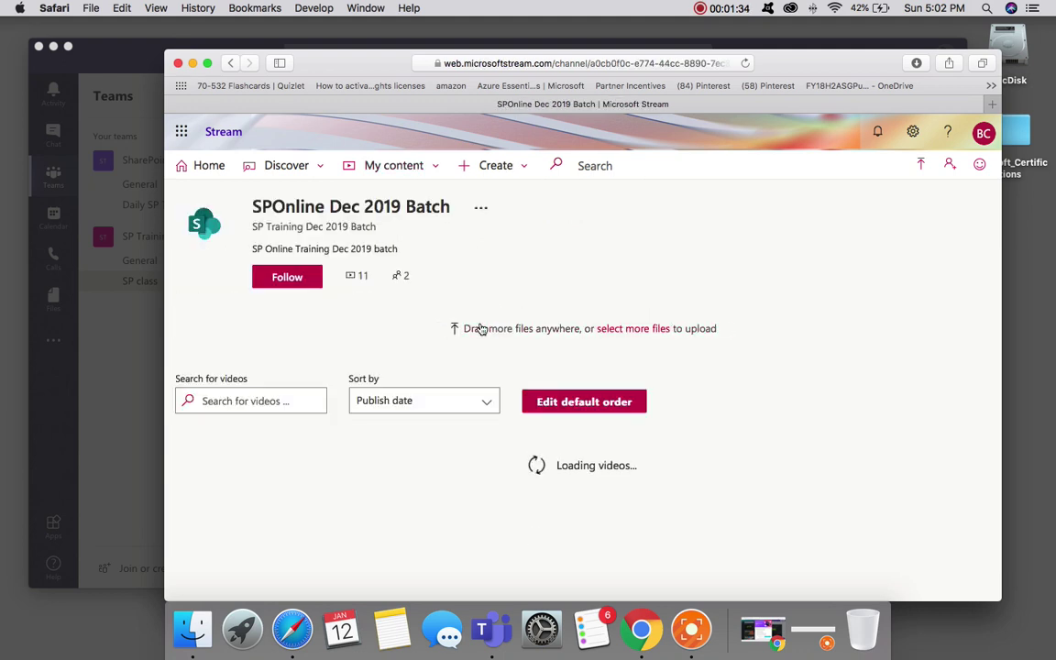
pyautogui.click(535, 65)
pyautogui.rightClick(539, 64)
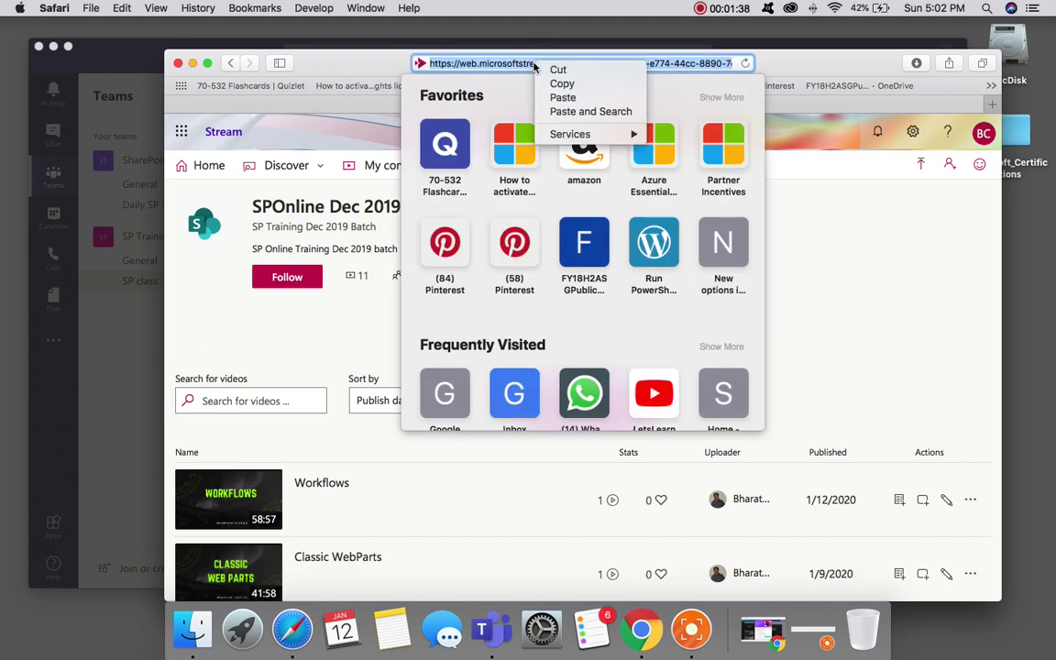
pyautogui.click(563, 83)
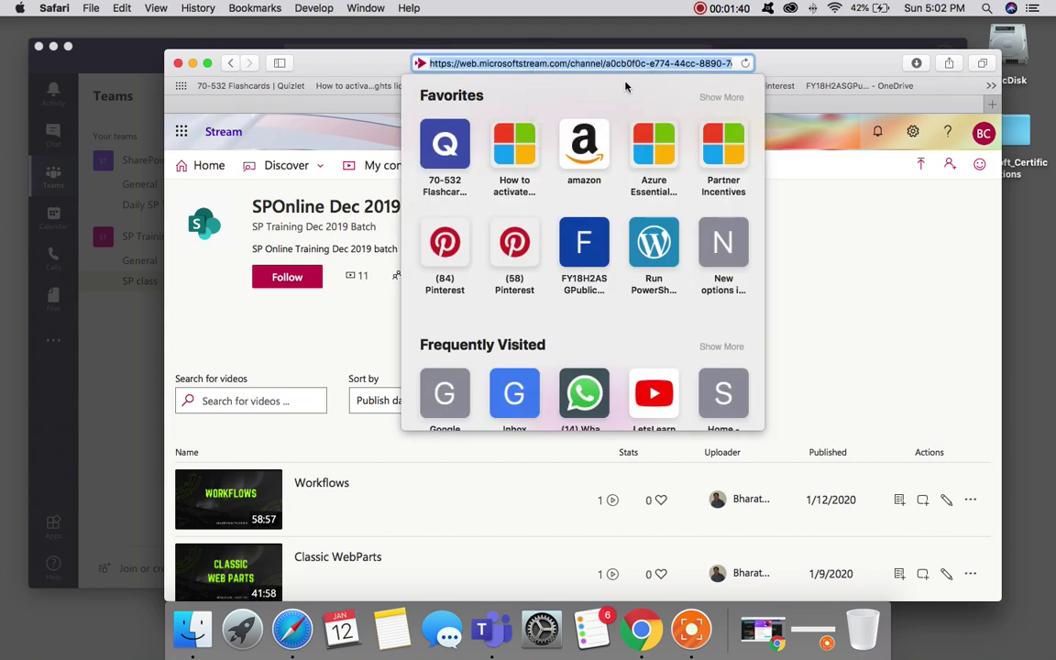
# Dismiss the favourites popover, look over the channel page, and close the Safari window.
pyautogui.press('Escape')
pyautogui.scroll(-5, 541, 431)
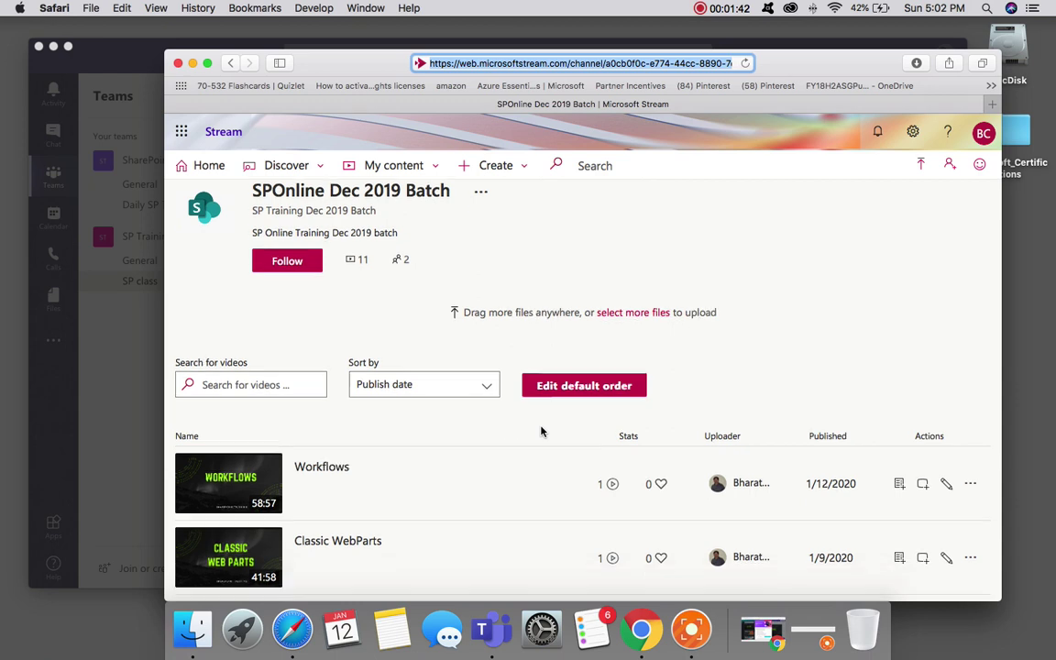
pyautogui.scroll(-10, 541, 431)
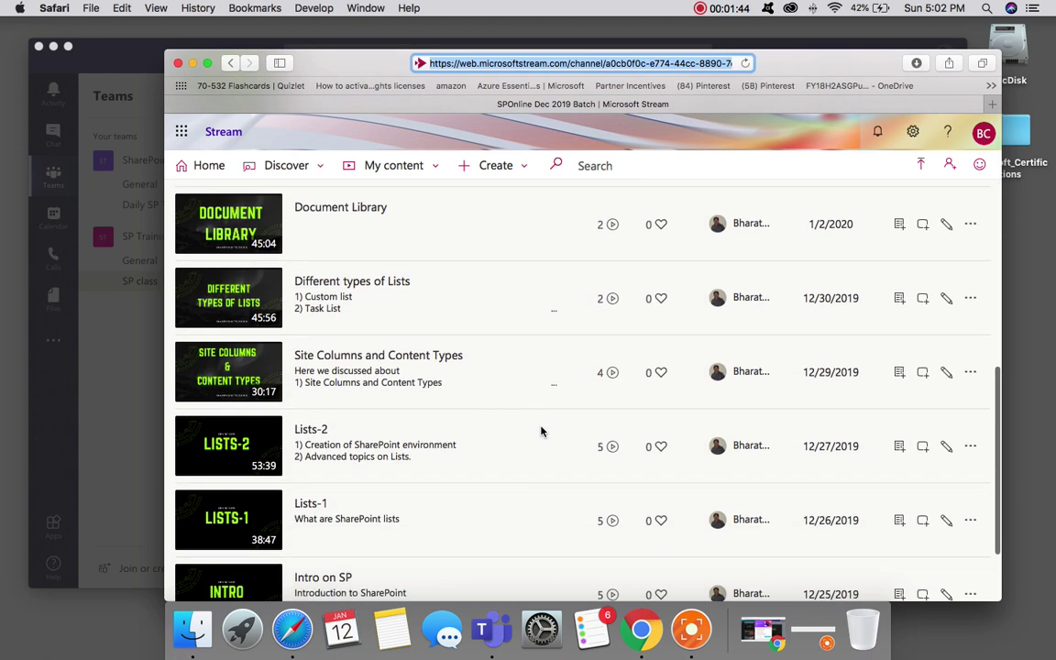
pyautogui.scroll(15, 541, 431)
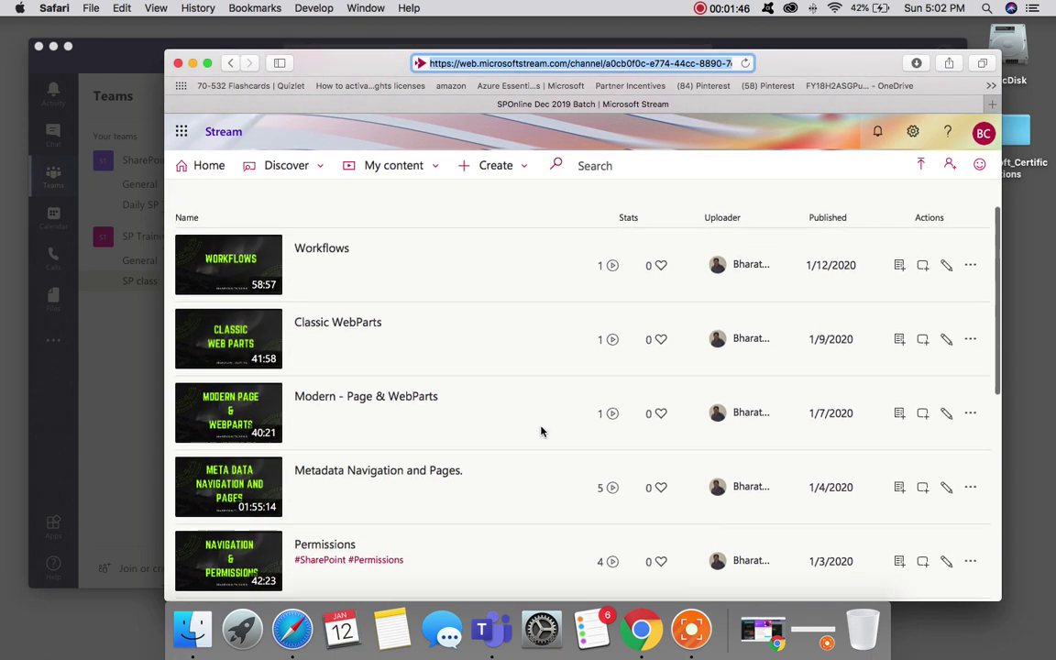
pyautogui.scroll(3, 541, 431)
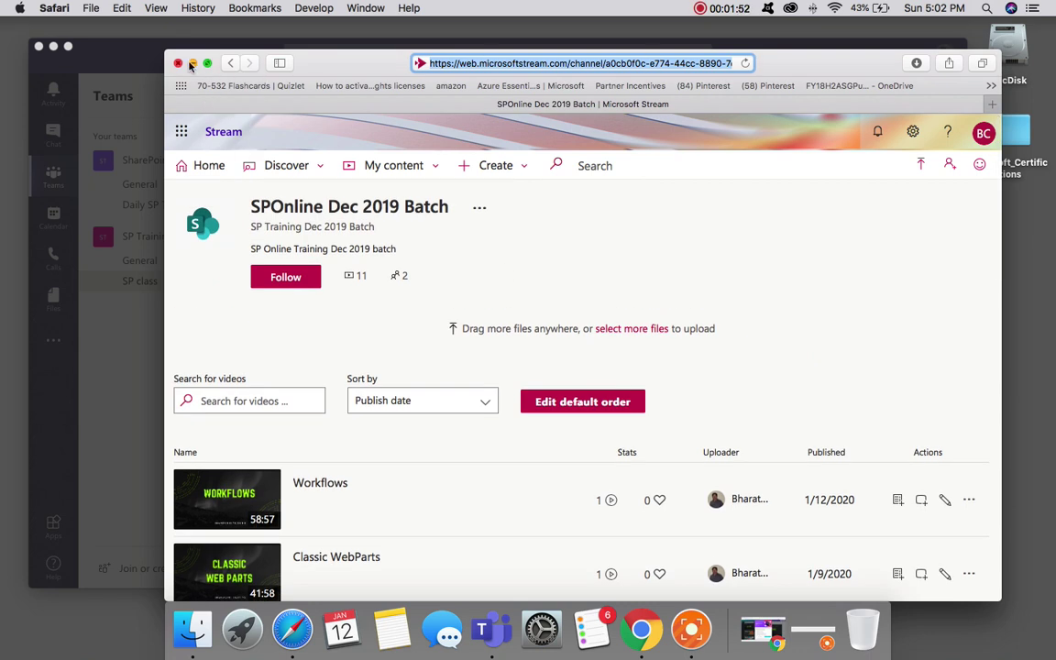
pyautogui.click(177, 62)
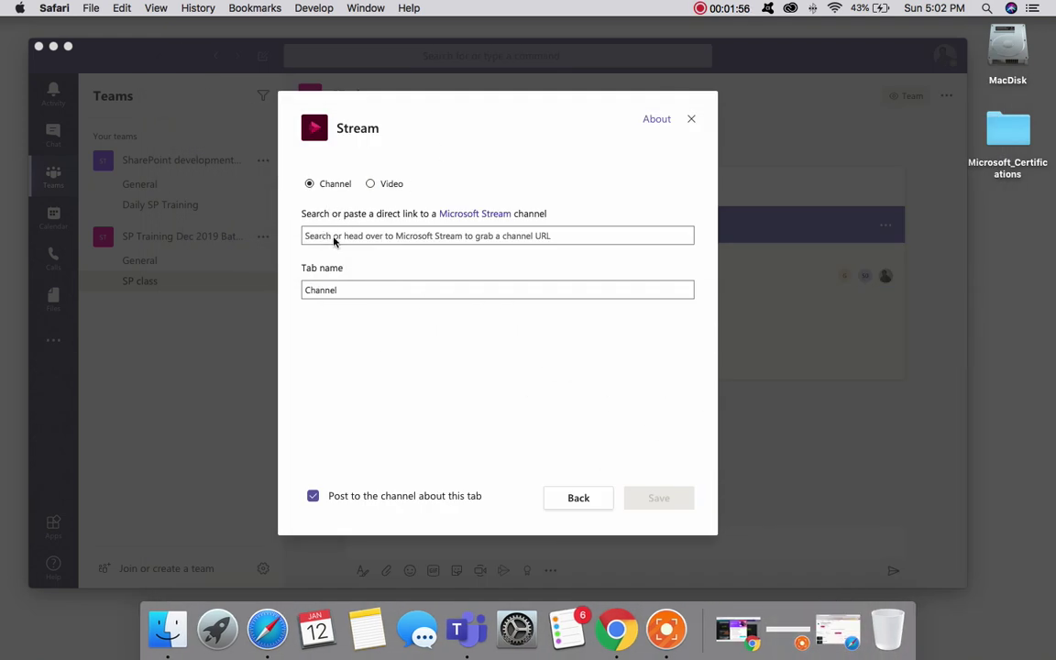
# Paste the channel link into the Stream tab dialog and select SPOnline Dec 2019 Batch.
pyautogui.click(338, 238)
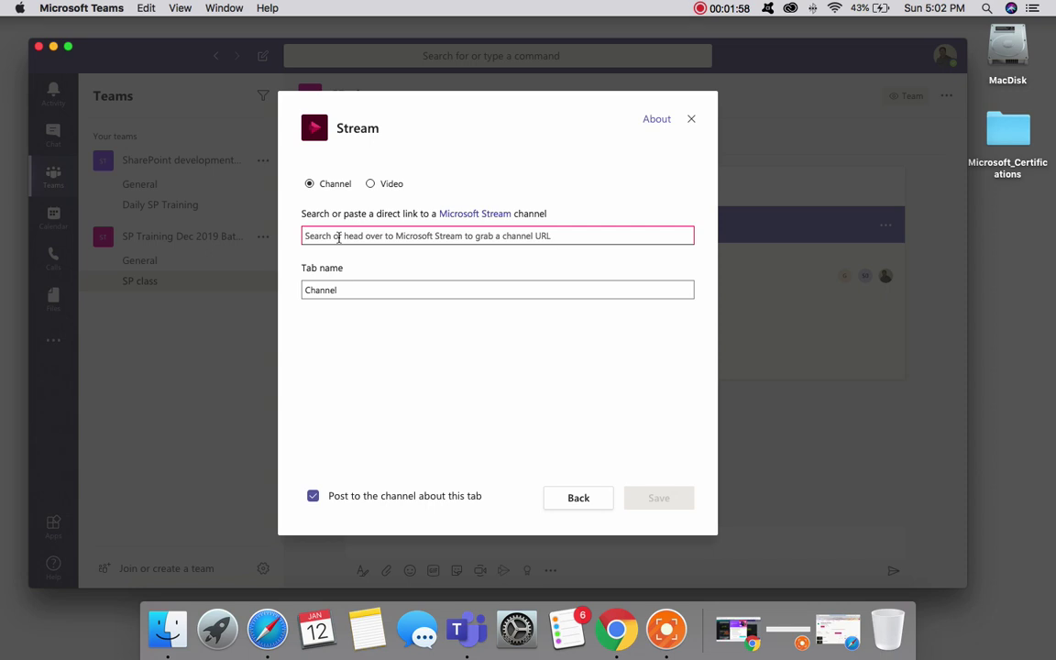
pyautogui.press('super+v')
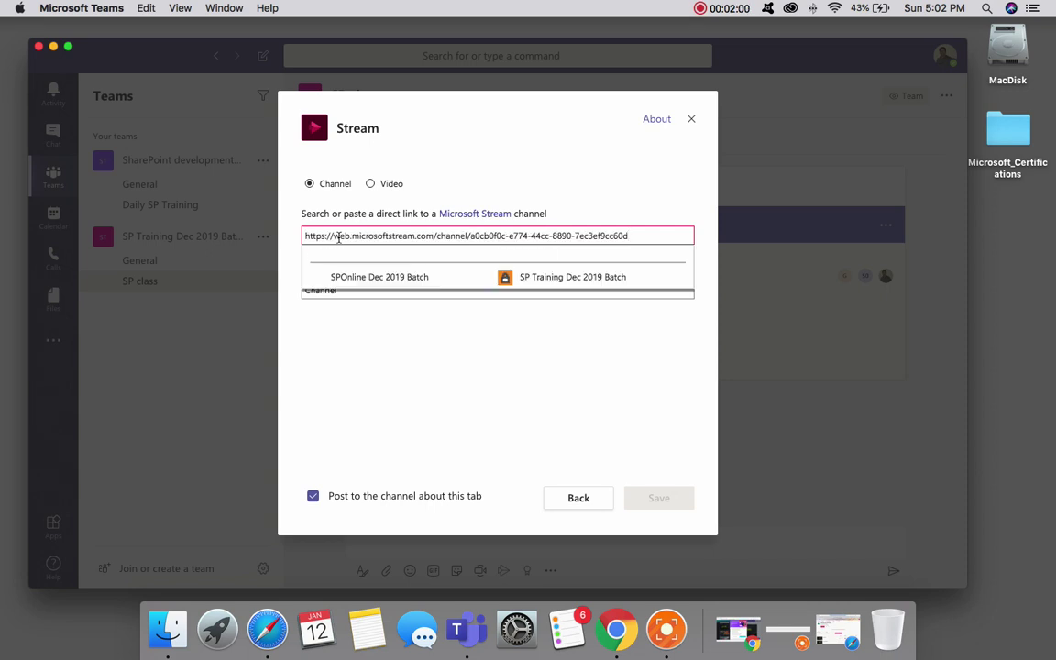
pyautogui.click(416, 280)
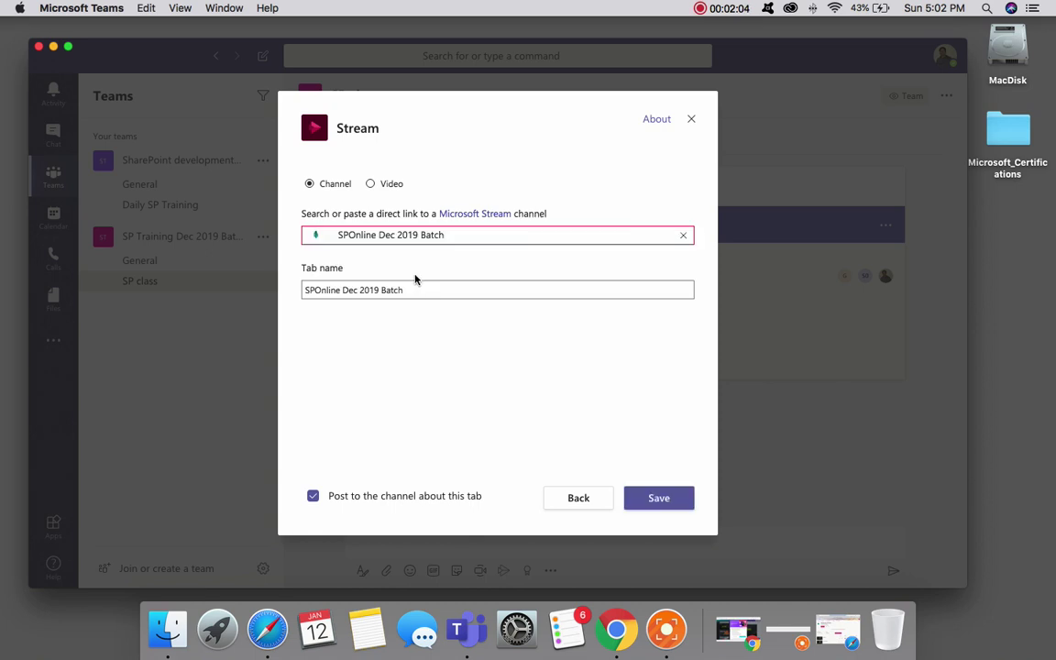
pyautogui.click(422, 291)
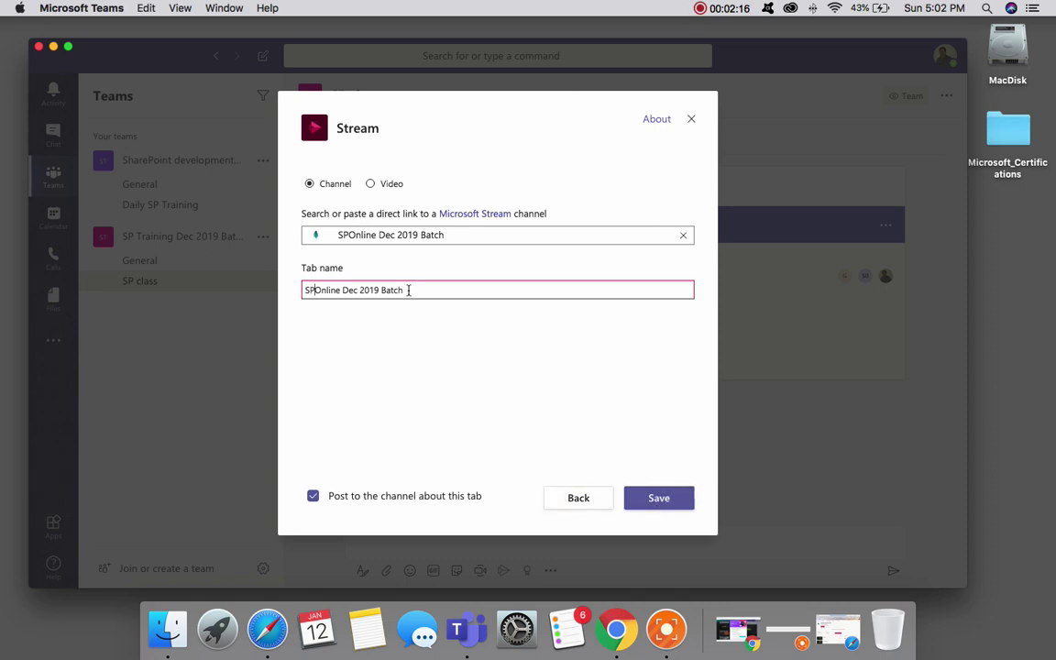
# Replace the tab name with 'Class Videos' and save the tab.
pyautogui.moveTo(406, 290); pyautogui.dragTo(295, 295)
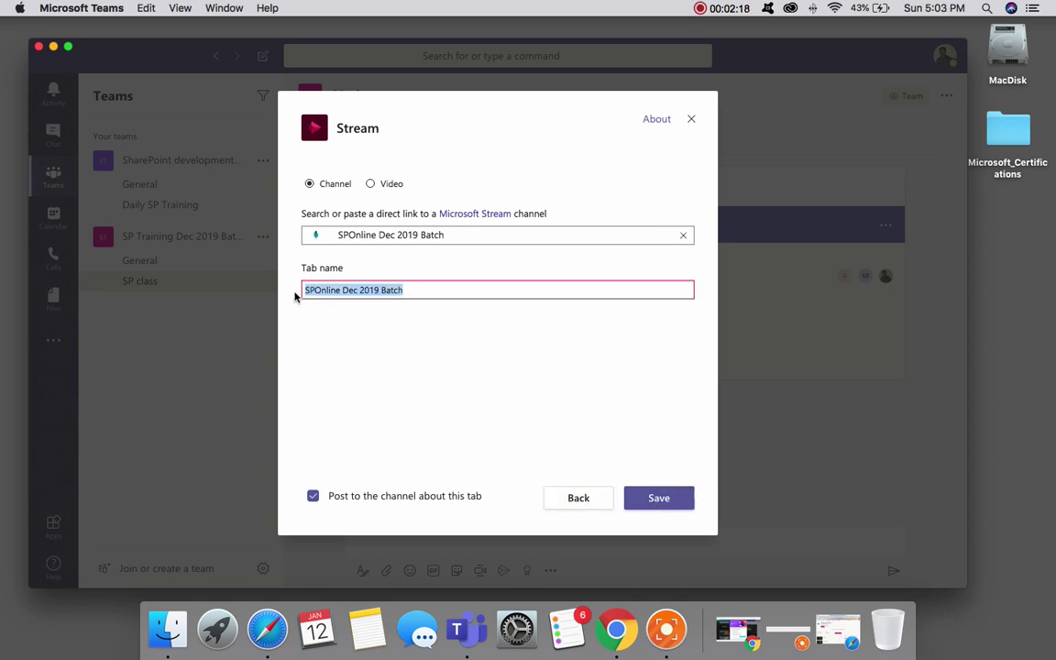
pyautogui.write('C')
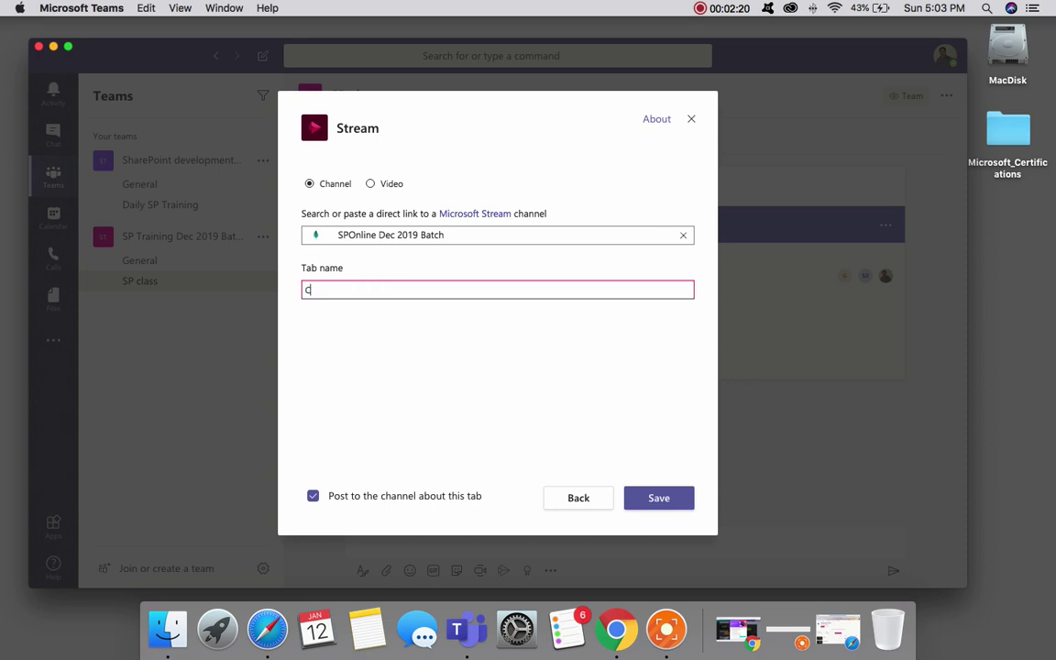
pyautogui.write('lass Vi')
pyautogui.write('deos')
pyautogui.click(660, 500)
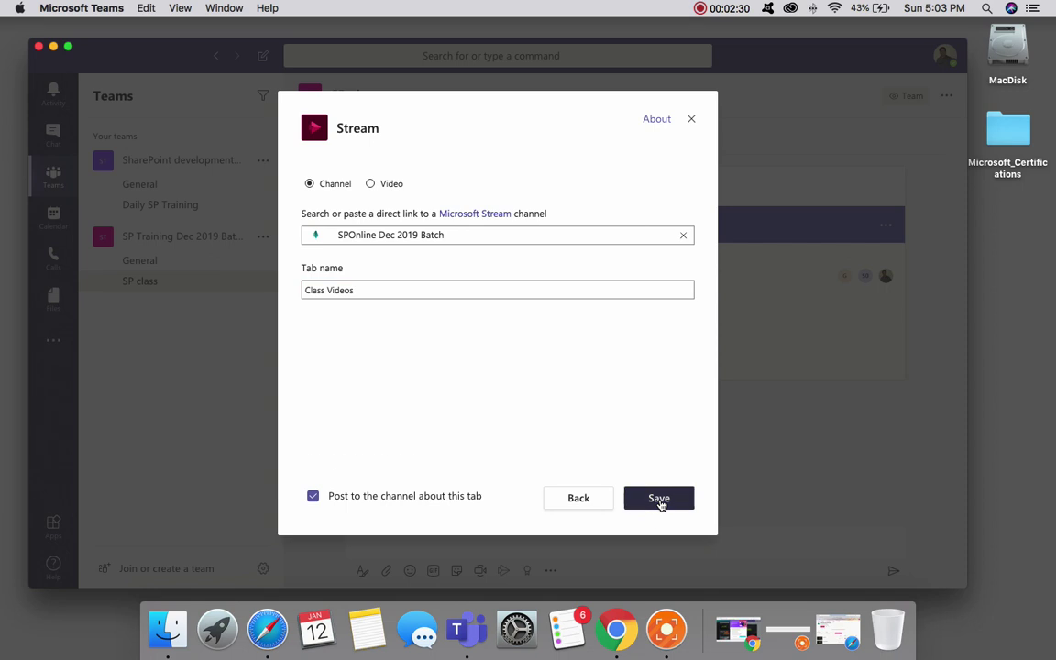